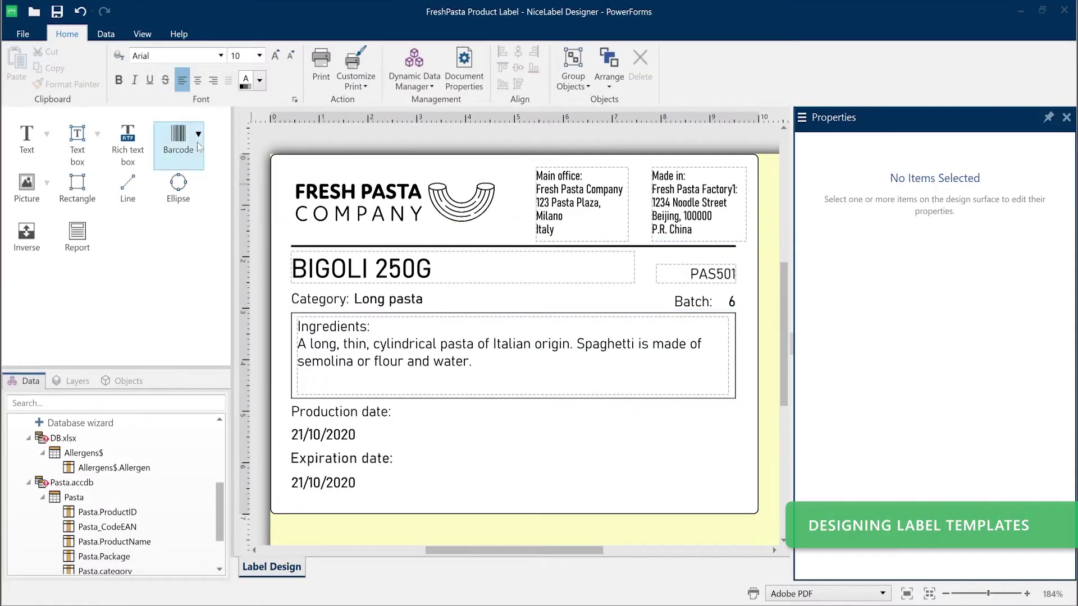
Place a barcode at the label's lower right, link it to Pasta_CodeEAN, and widen it leftward.
click(179, 135)
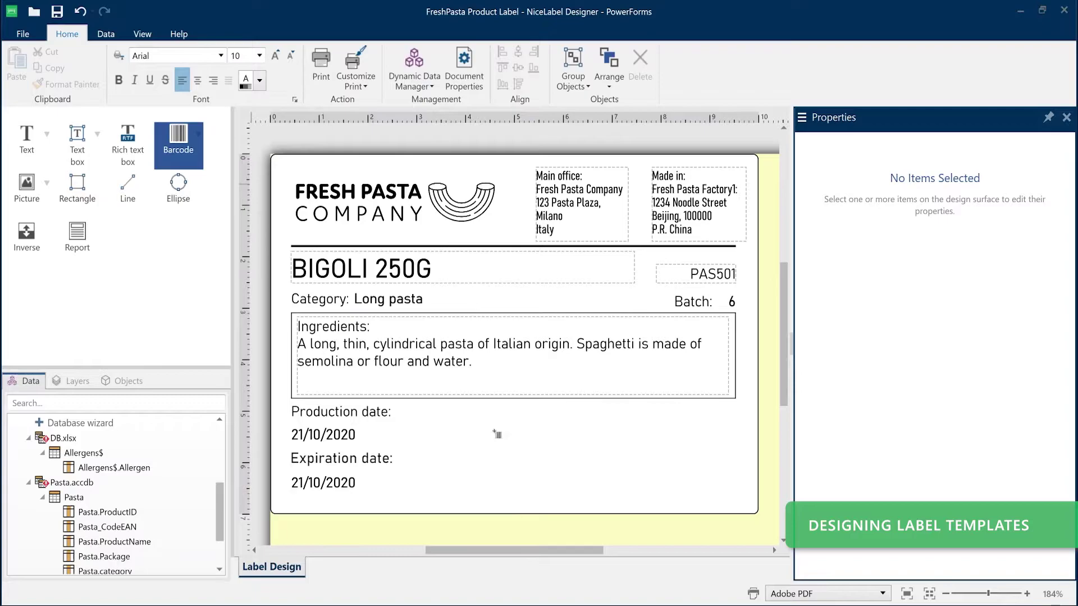
click(557, 417)
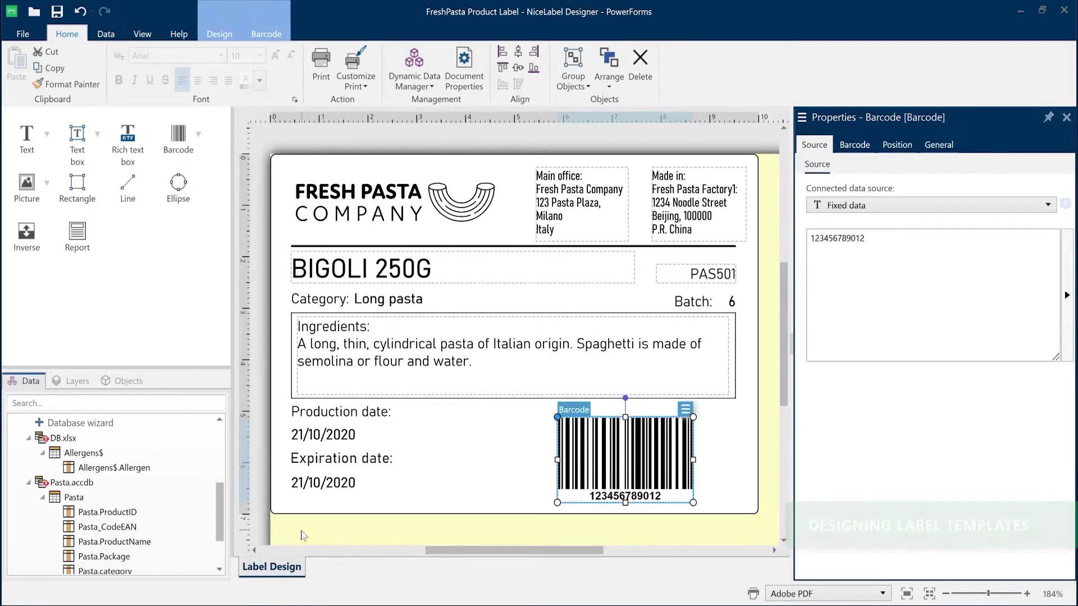
click(105, 533)
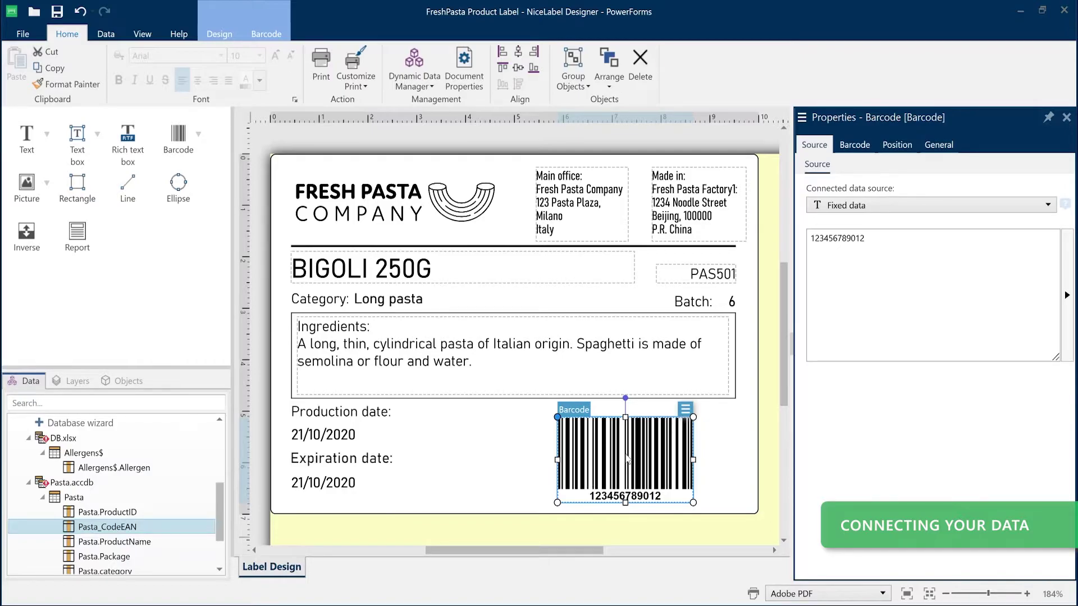
drag(629, 459, 673, 455)
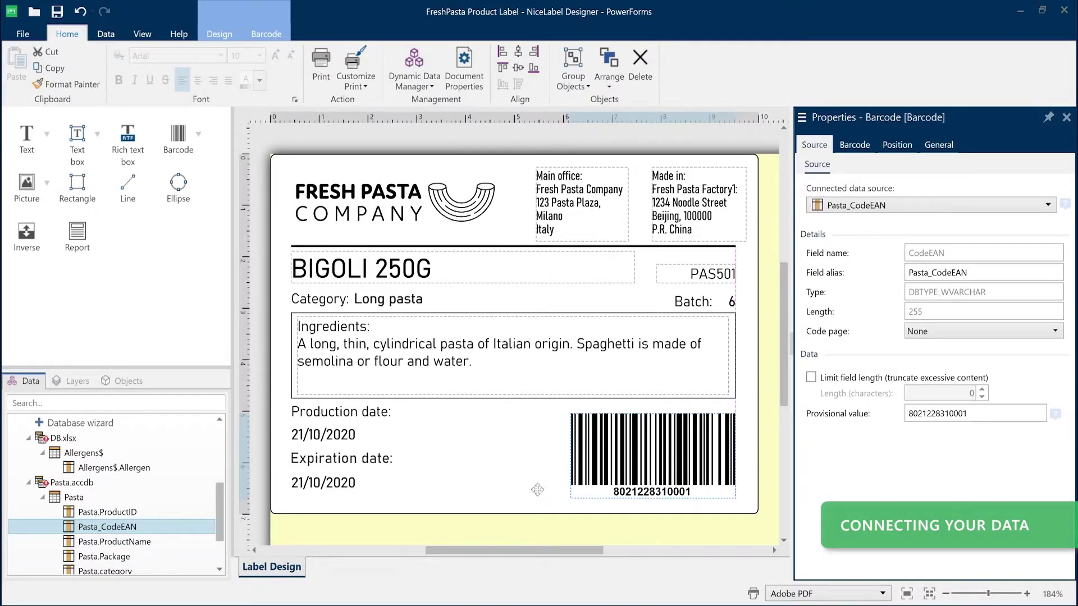
click(578, 479)
drag(571, 499, 522, 511)
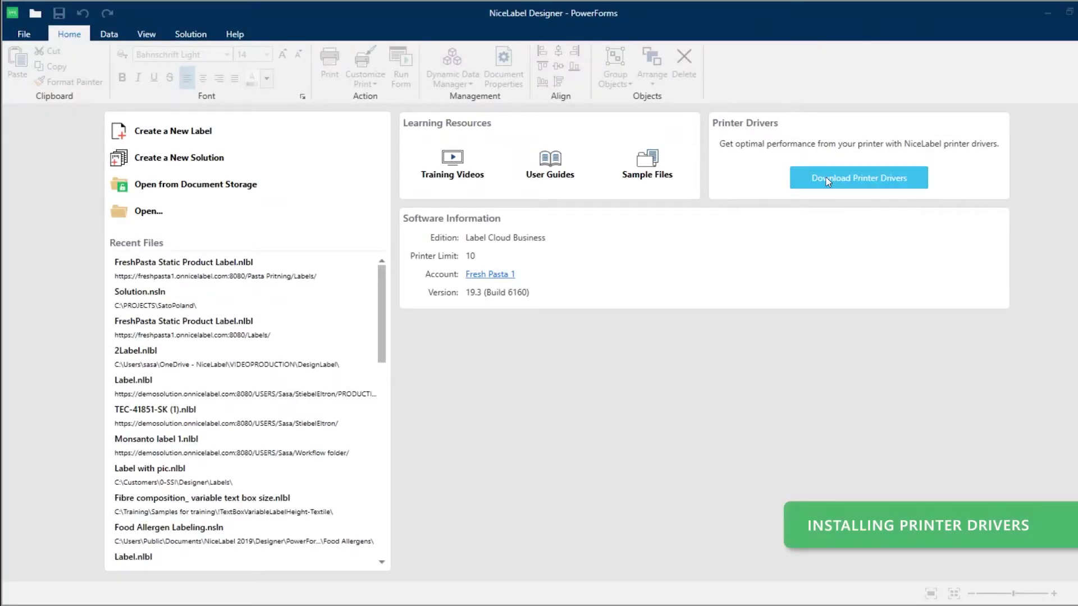
In the printer-driver downloads finder, select the ZEBRA brand and a ZEBRA printer model.
click(828, 181)
click(493, 336)
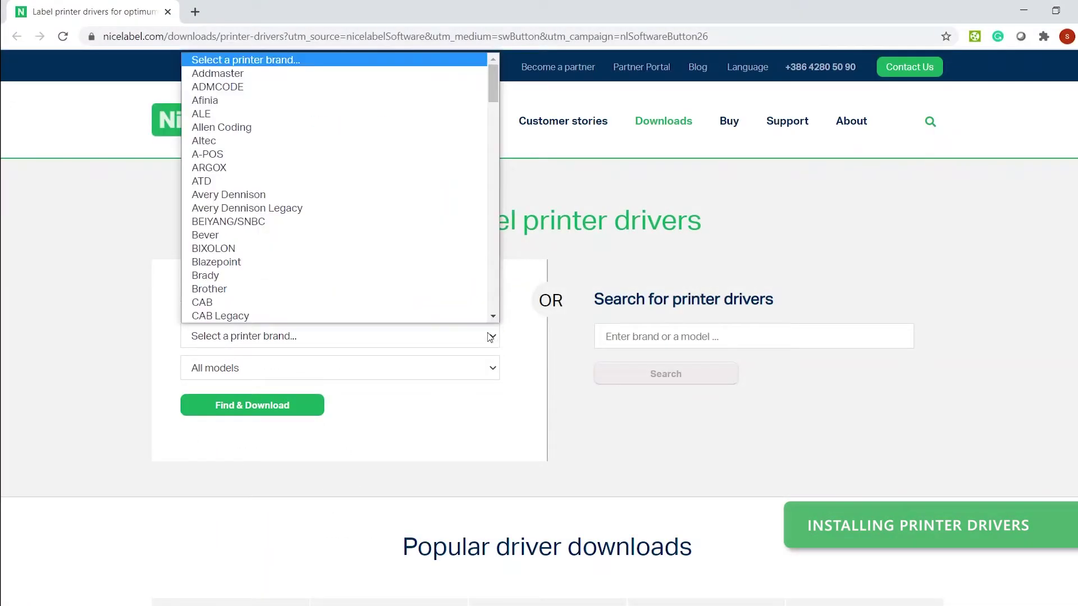
scroll(443, 313, down, 20)
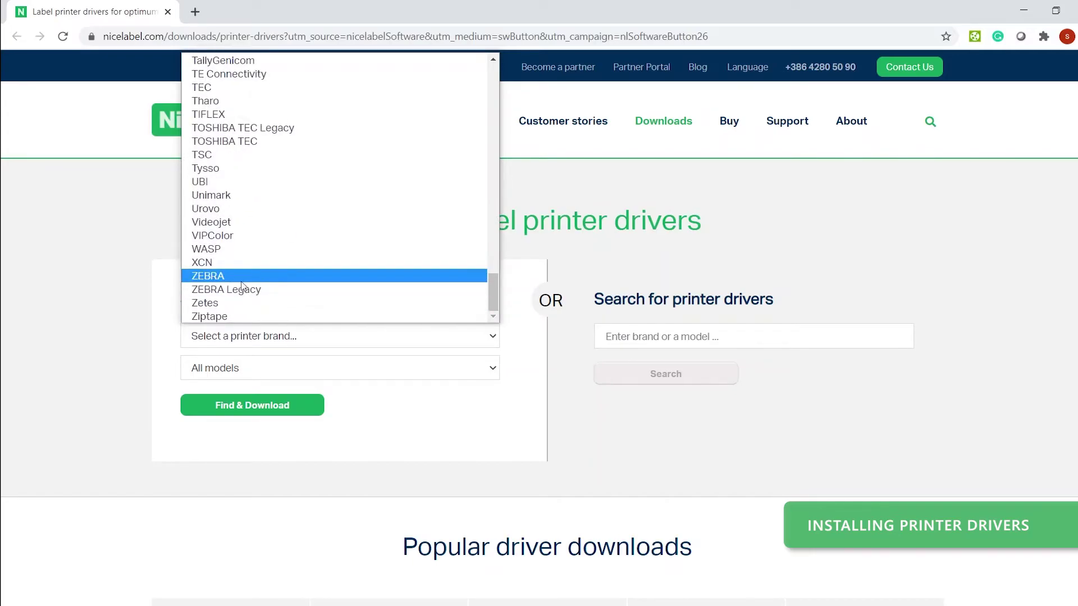
click(223, 277)
click(225, 365)
scroll(245, 225, down, 3)
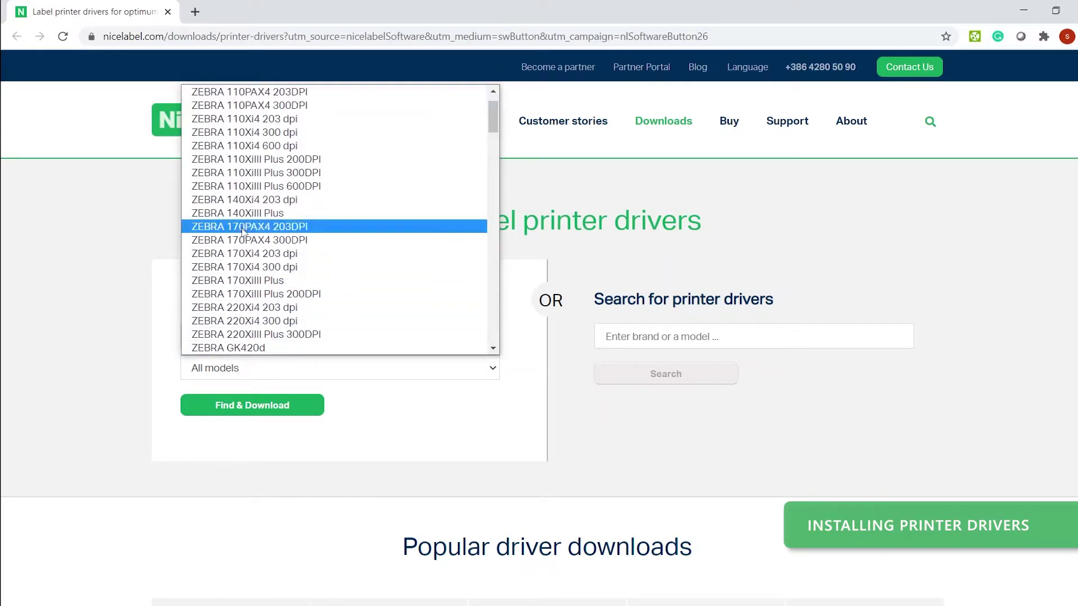
click(246, 216)
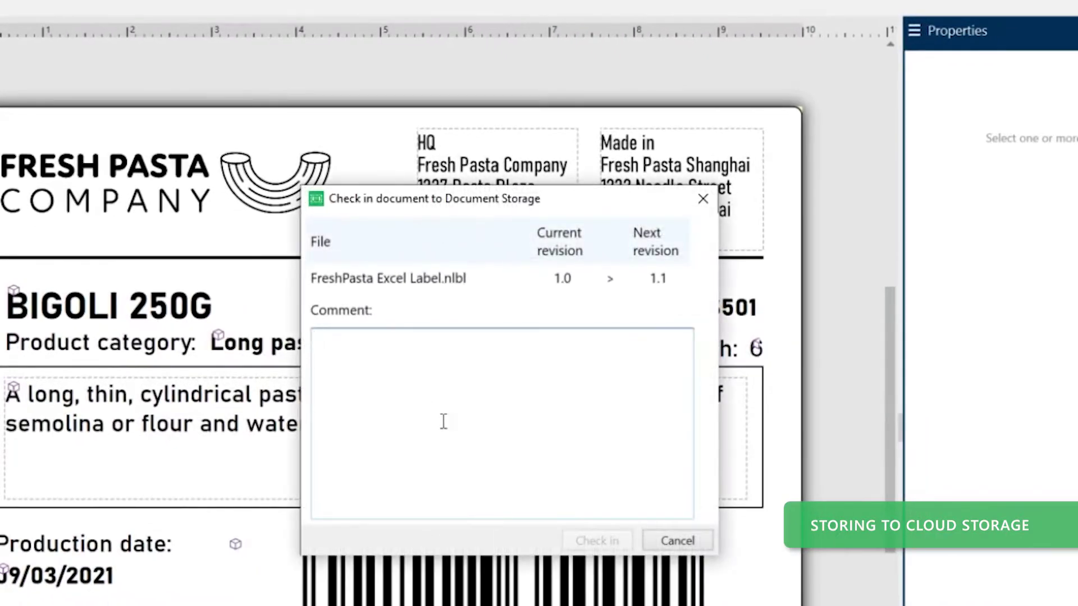
Enter the check-in comment 'New label template version' for revision 1.1.
text(New label tem)
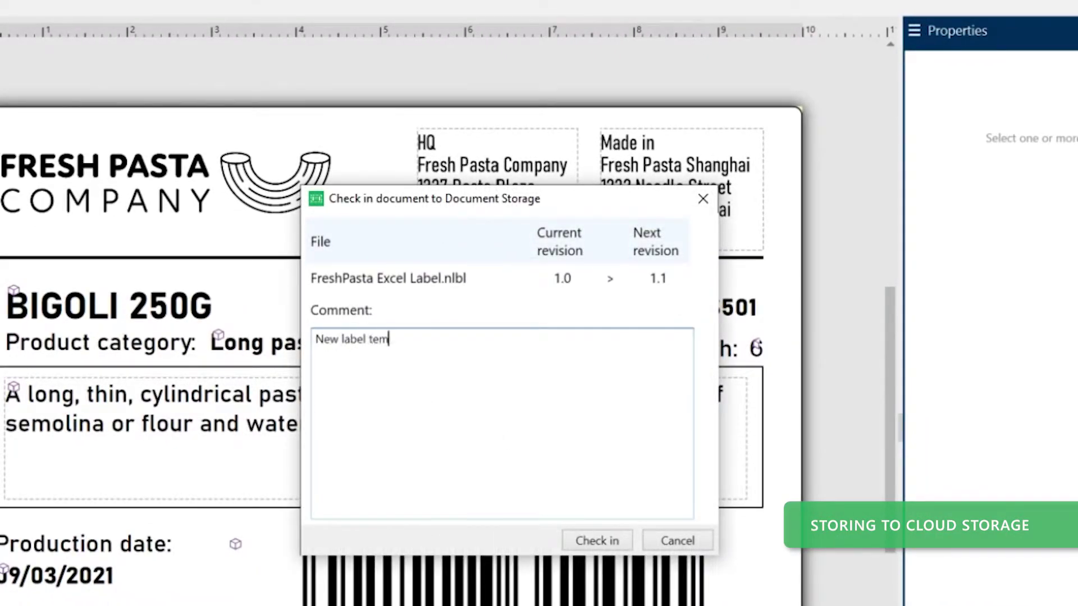
text(plate version)
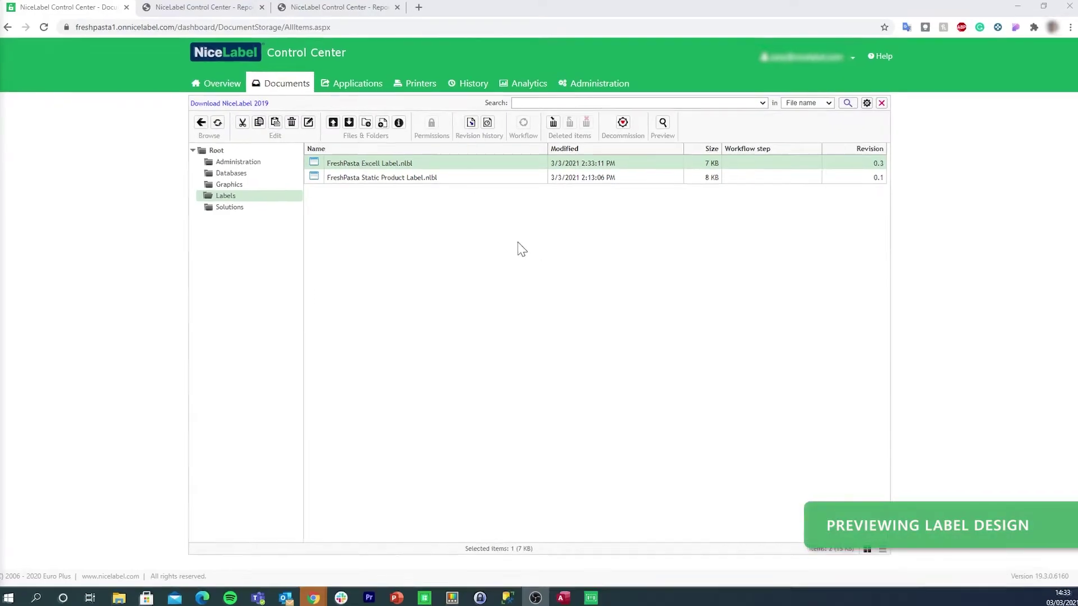
Preview the FreshPasta Excell Label design, then close the preview.
right_click(424, 162)
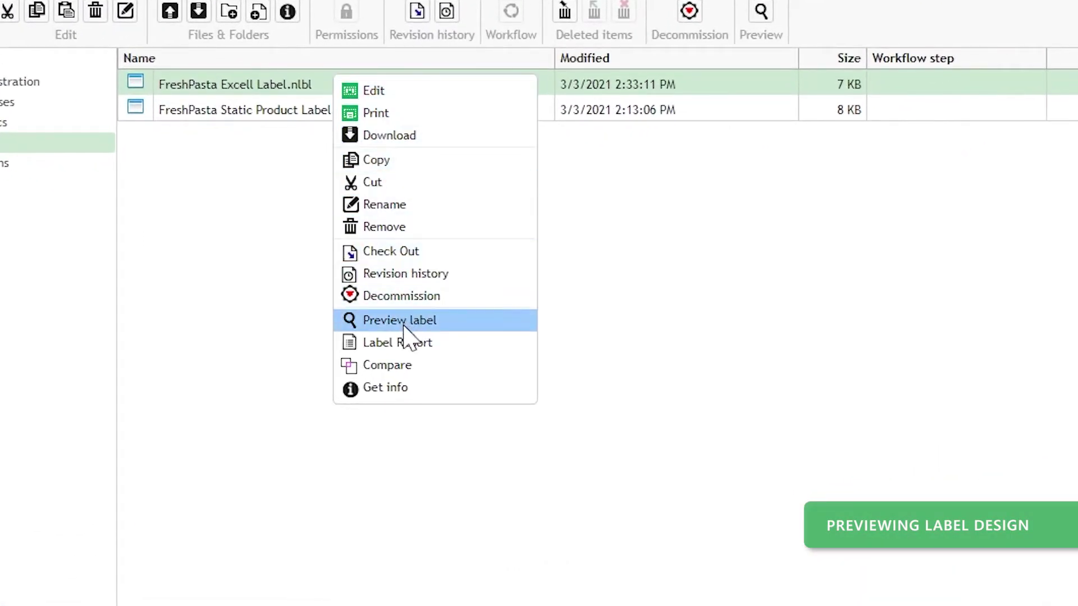
click(403, 326)
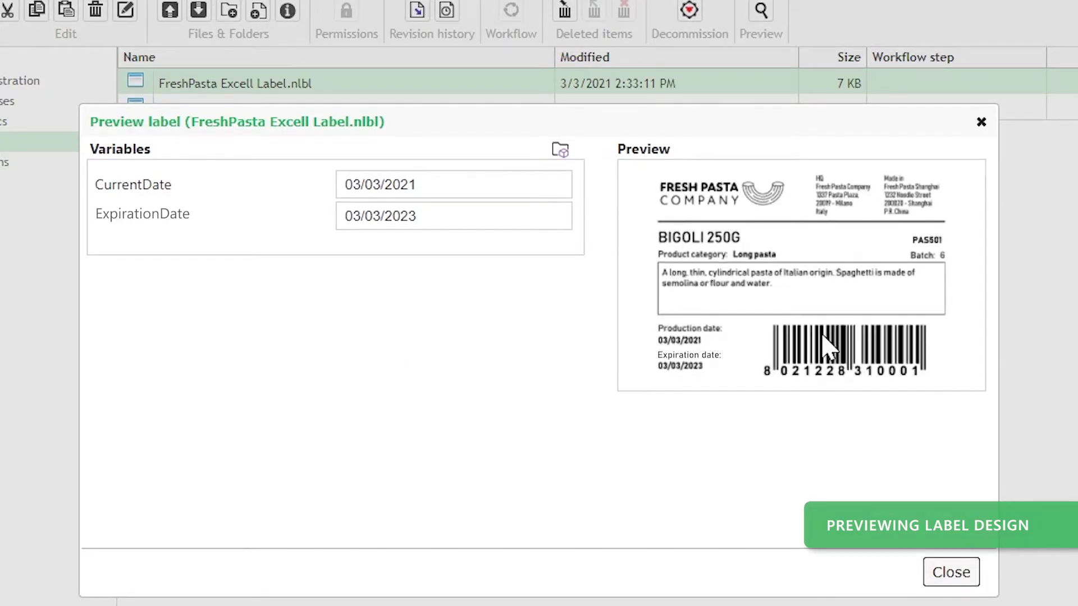
click(958, 578)
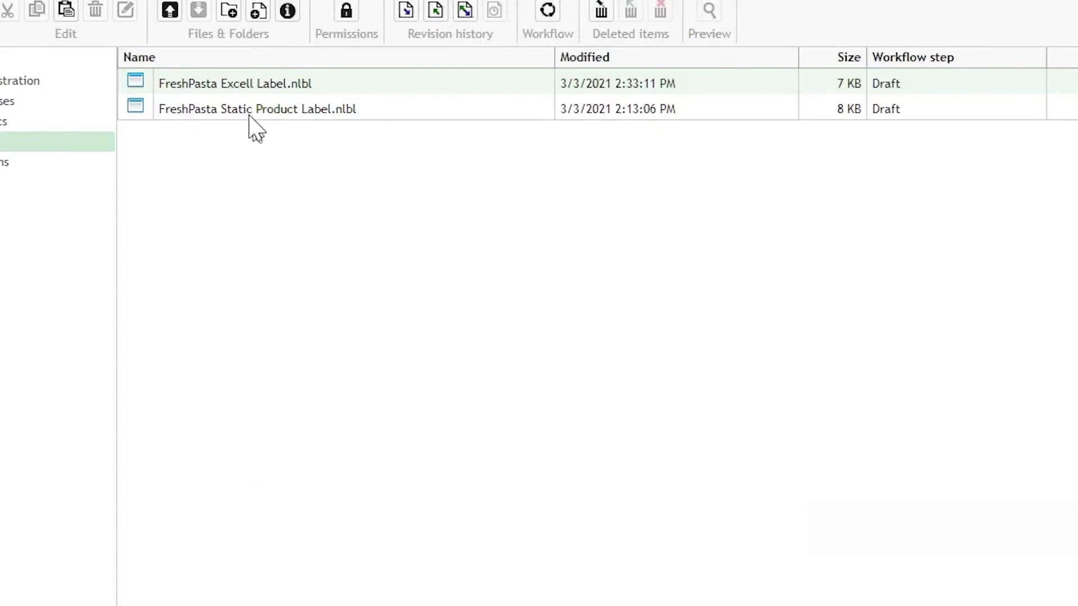
Open the Compare view of the FreshPasta Excell Label's stored revisions.
click(244, 85)
right_click(244, 85)
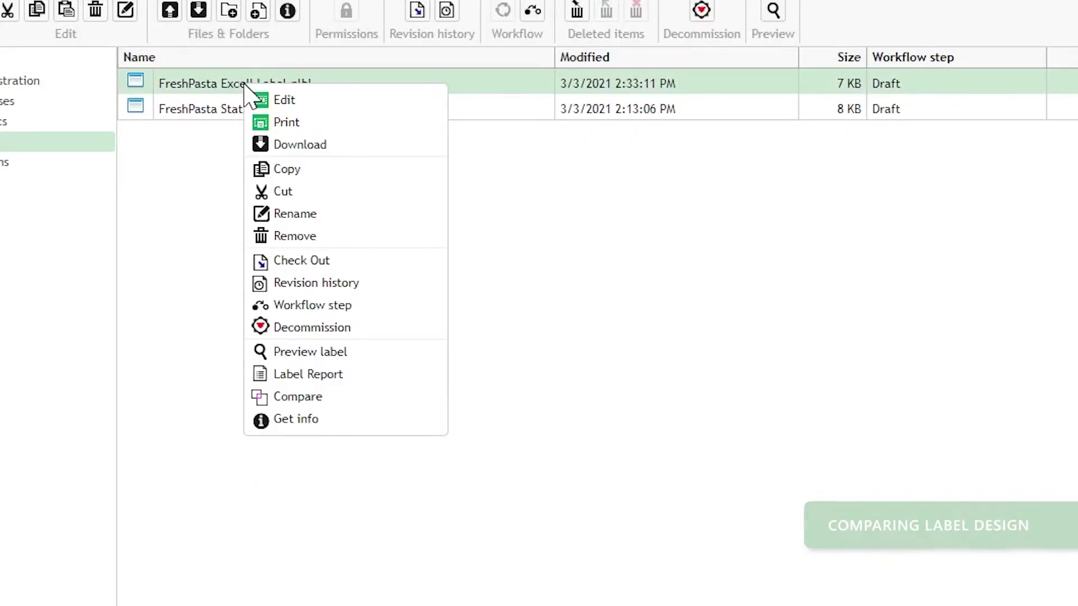
click(298, 397)
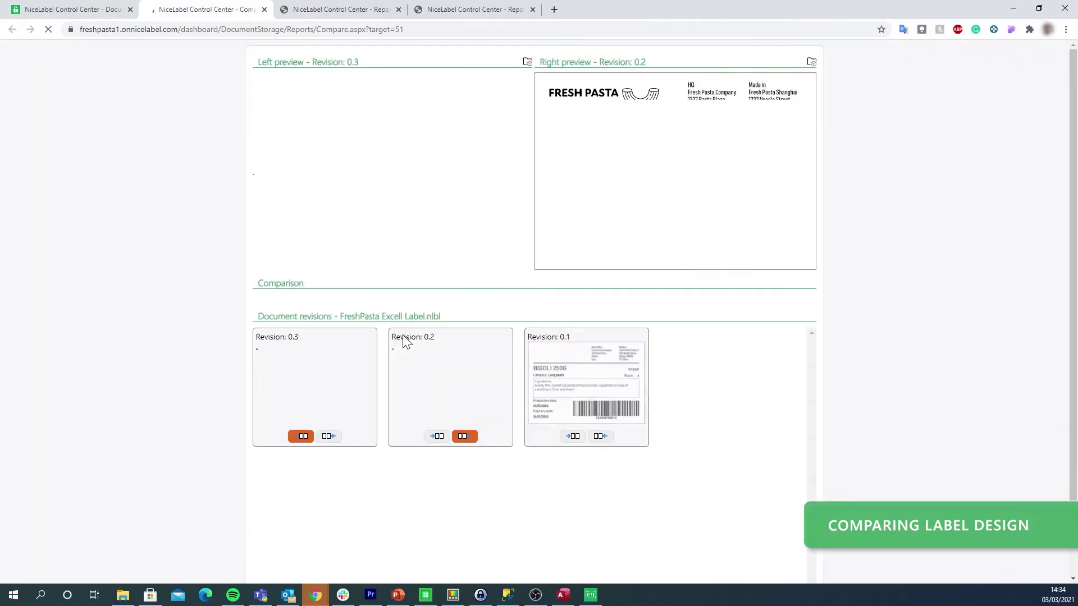
scroll(412, 327, down, 3)
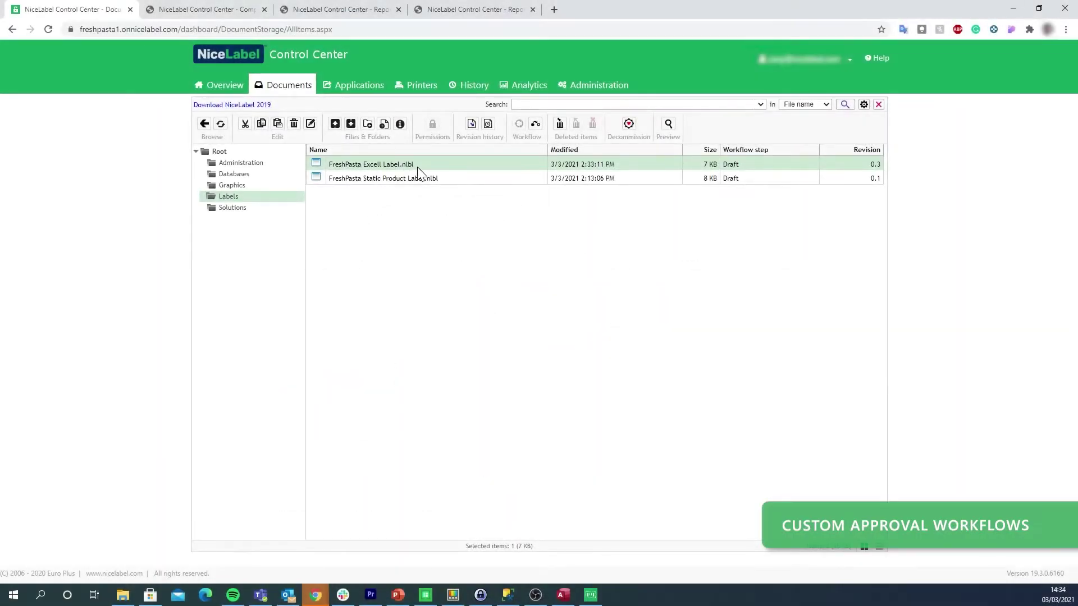
Move the label to Request approval with comment 'Please approve the new label template version'.
click(535, 125)
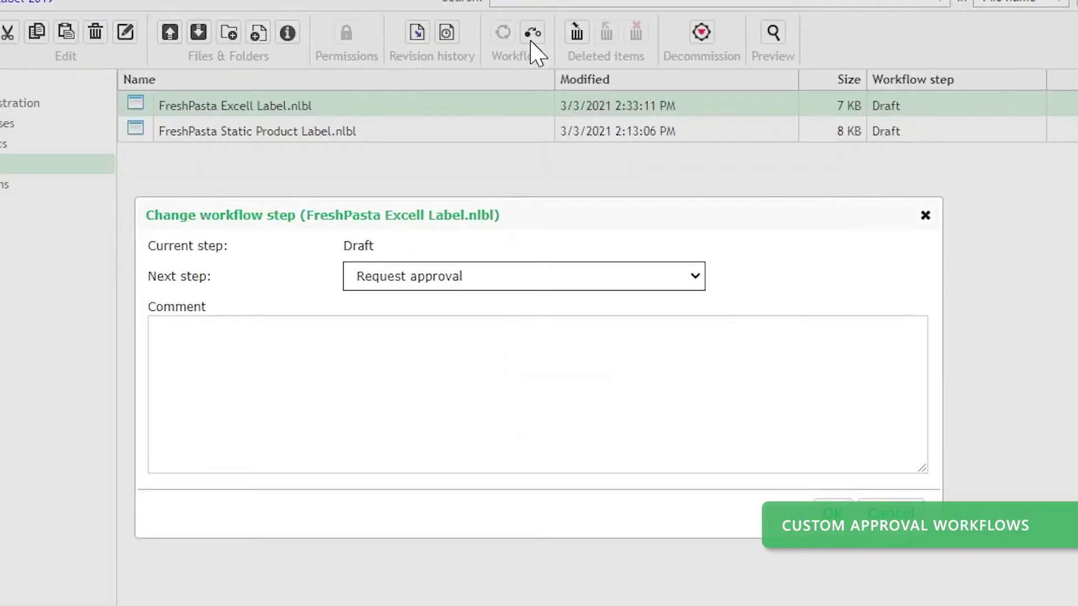
click(381, 371)
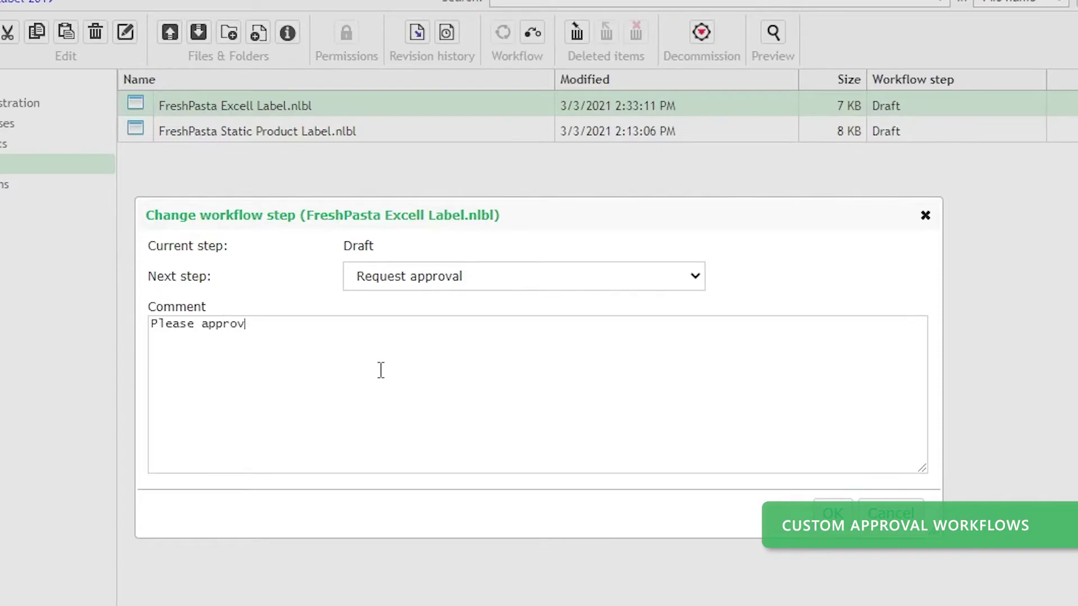
text(Please approve the new label template version.)
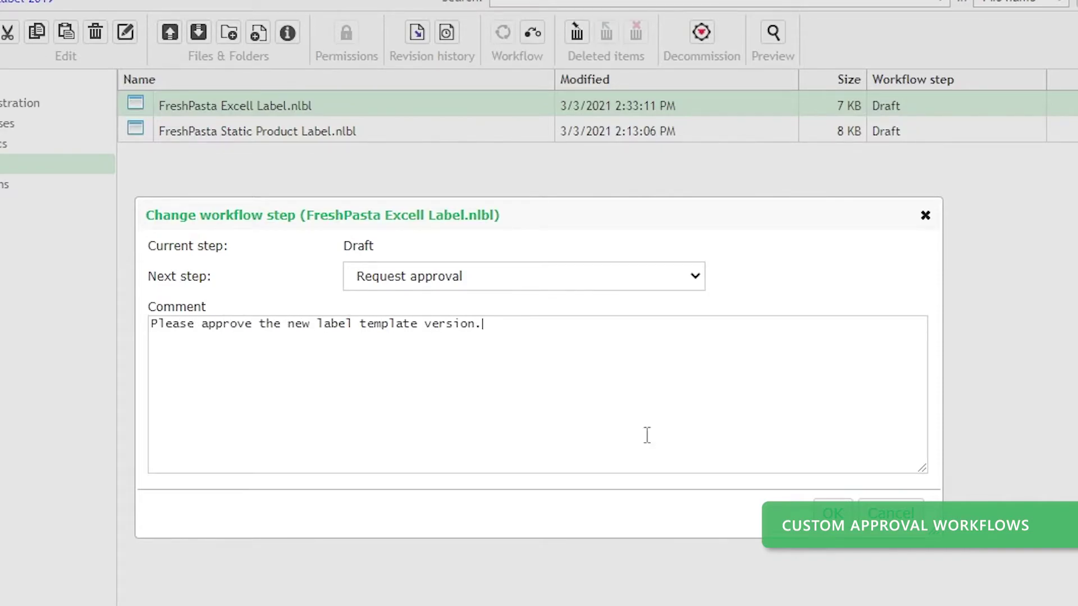
click(832, 514)
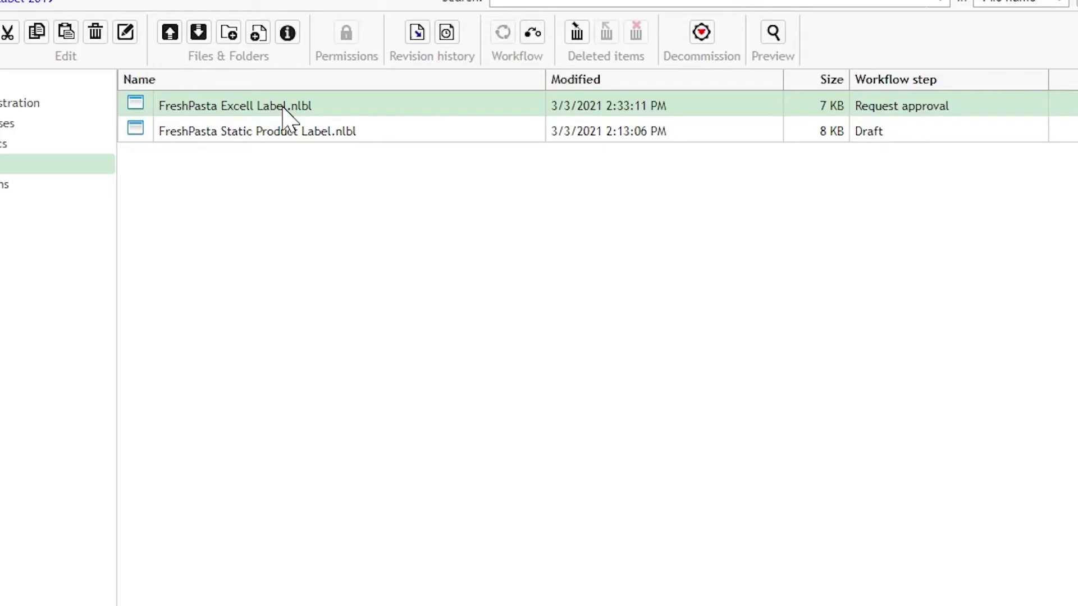
Set the label's workflow step to Approved with comment 'This label template is'.
right_click(283, 108)
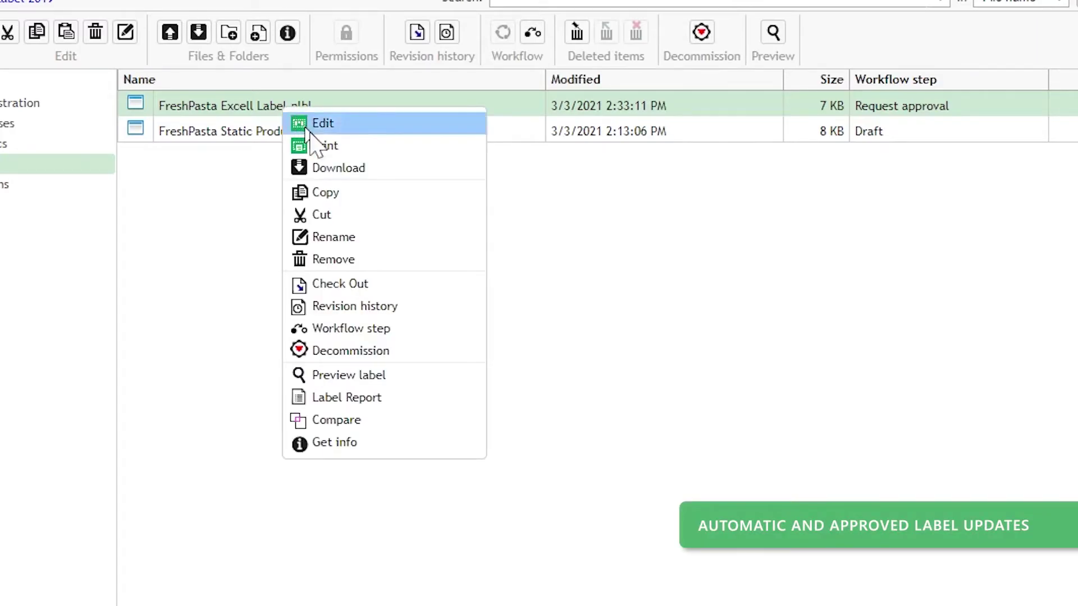
click(403, 330)
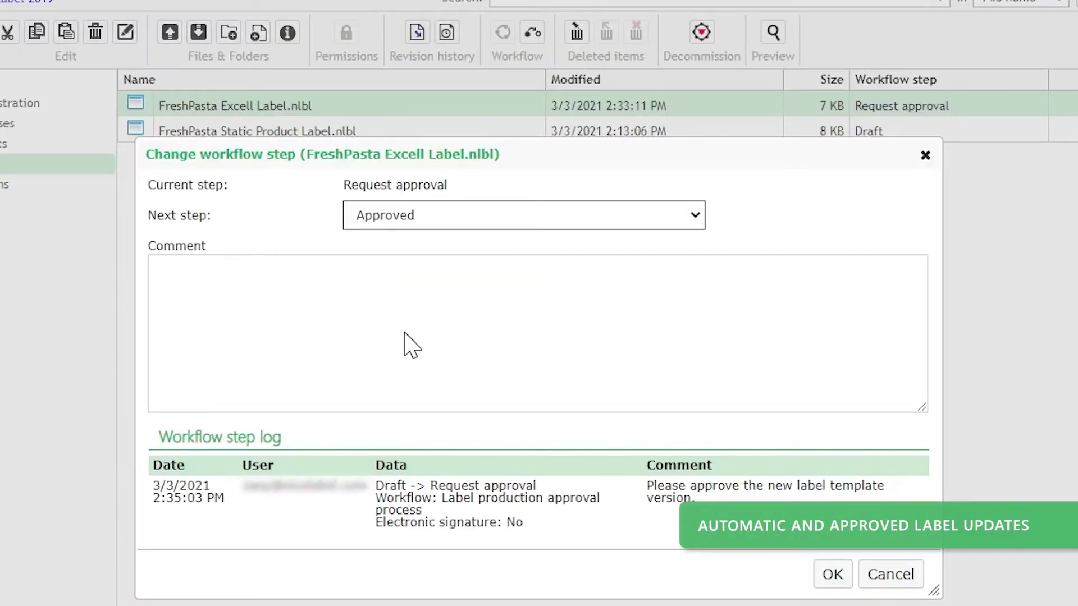
text(This label template is ok.)
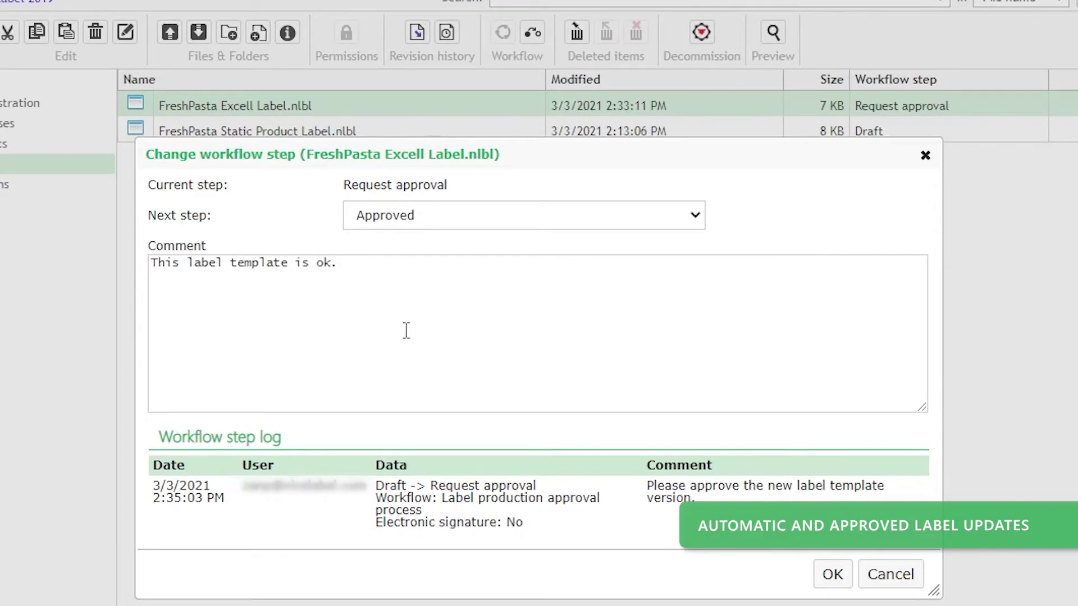
click(833, 574)
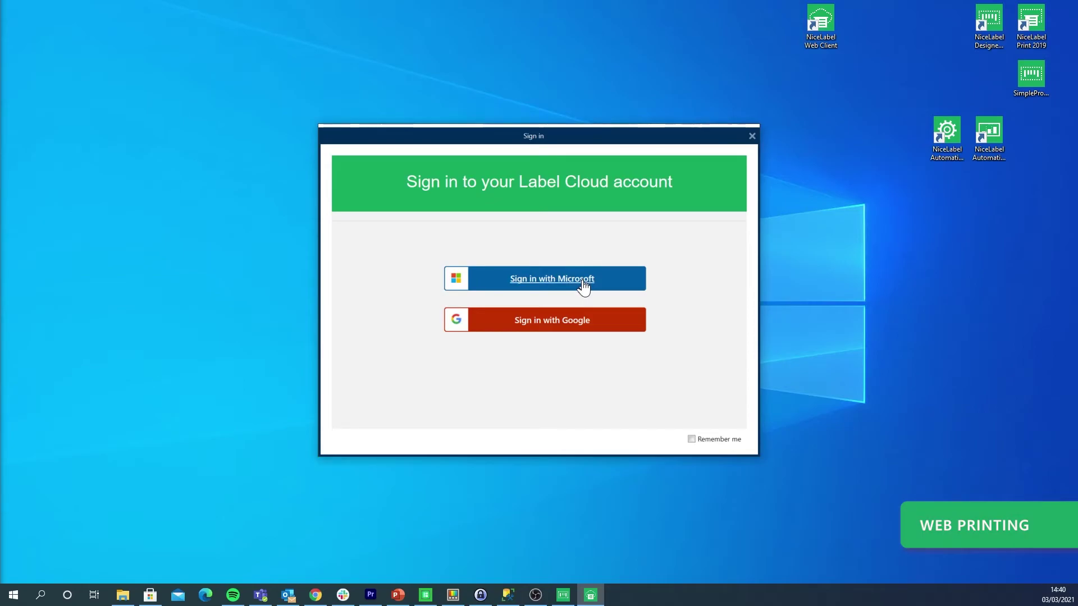
Sign in with Microsoft and print labels for only BIGOLI, TAGLIATELLE and TAGLIOLINI 250G.
click(583, 280)
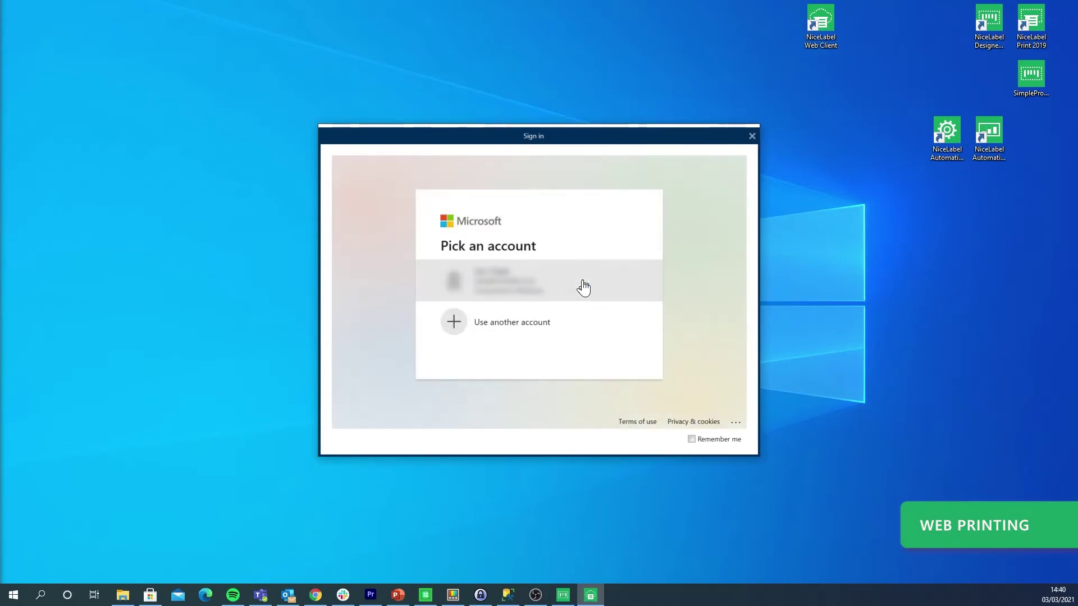
click(583, 287)
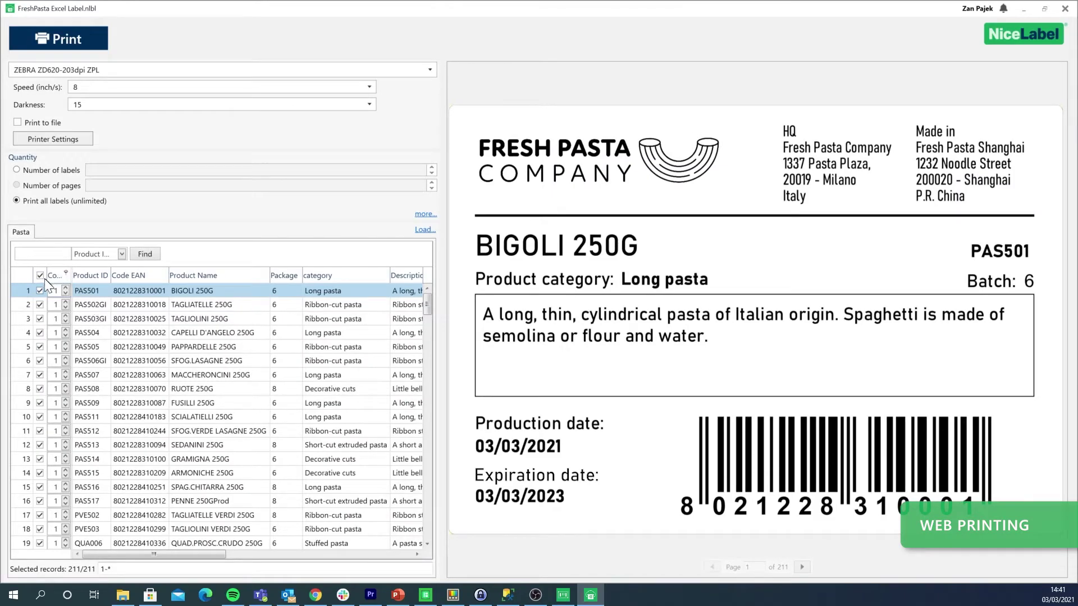
click(39, 275)
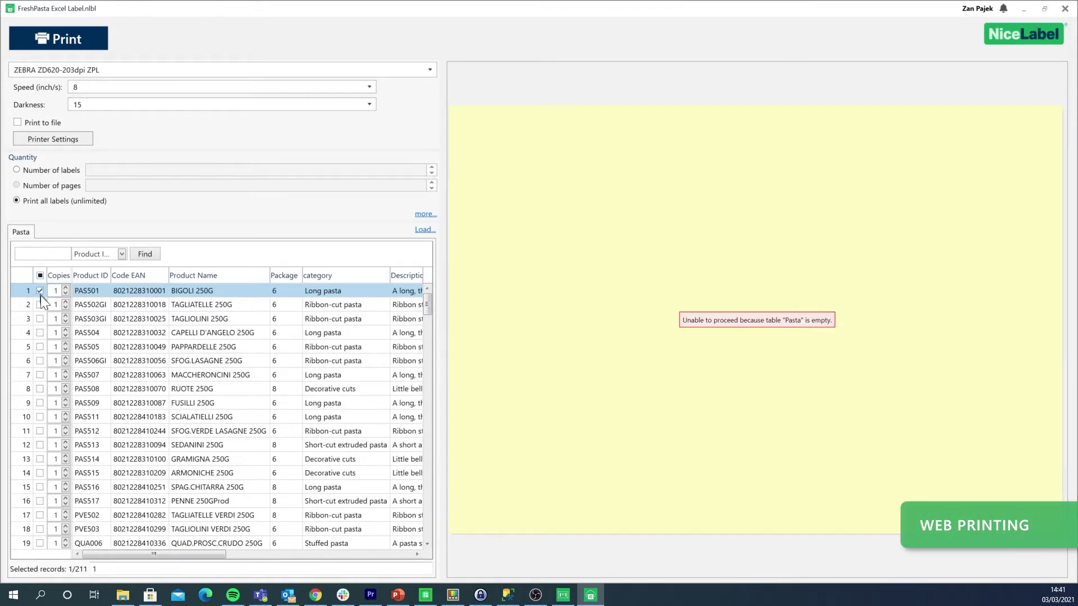
click(40, 291)
click(40, 305)
click(39, 319)
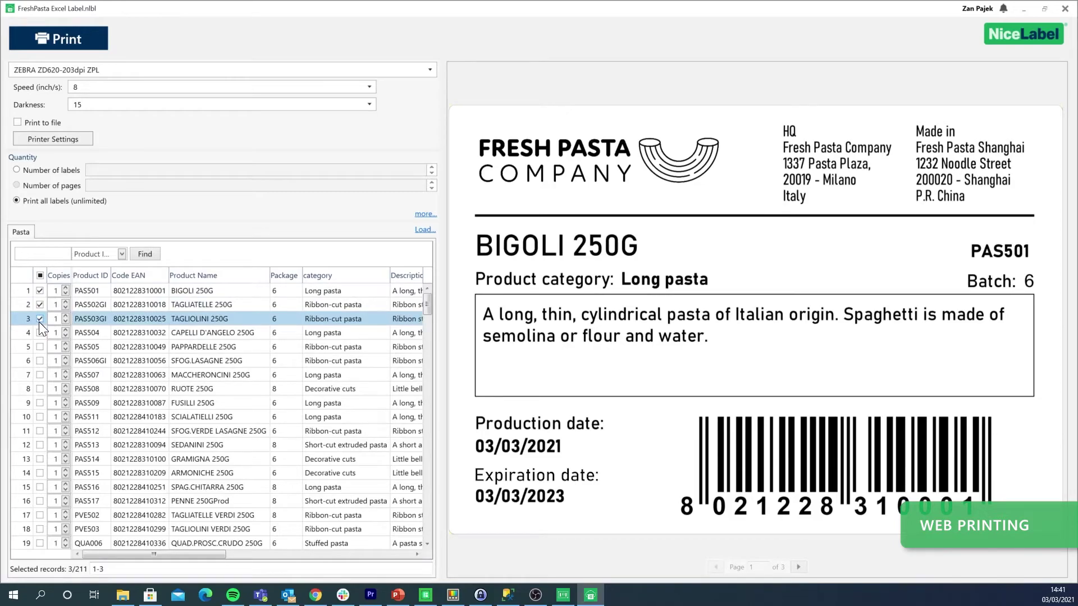
click(59, 38)
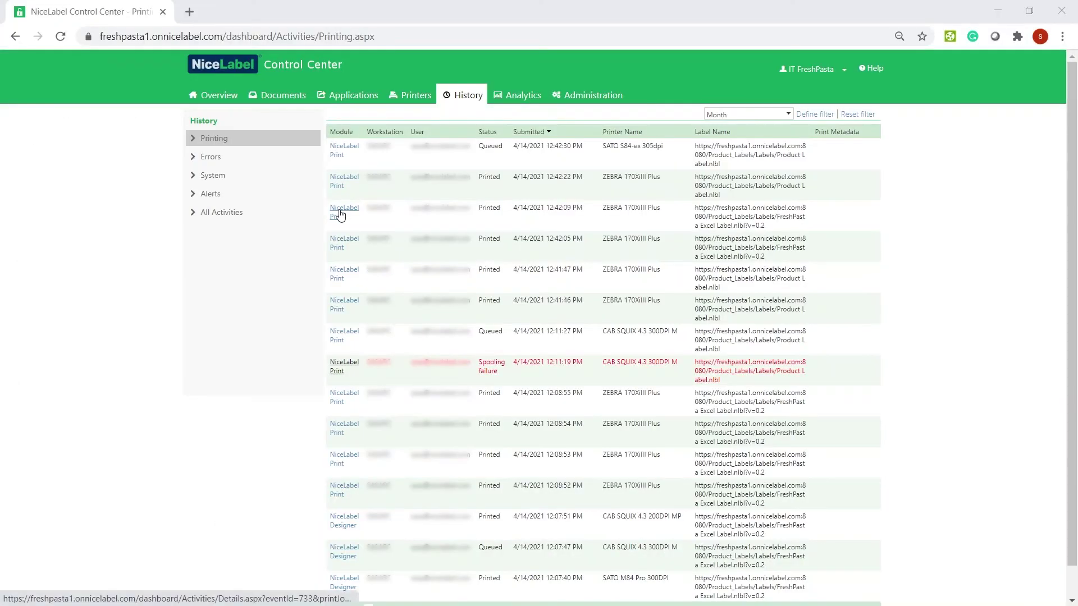
Step through a FreshPasta print job's label jobs, then show the Printers analytics report.
click(341, 215)
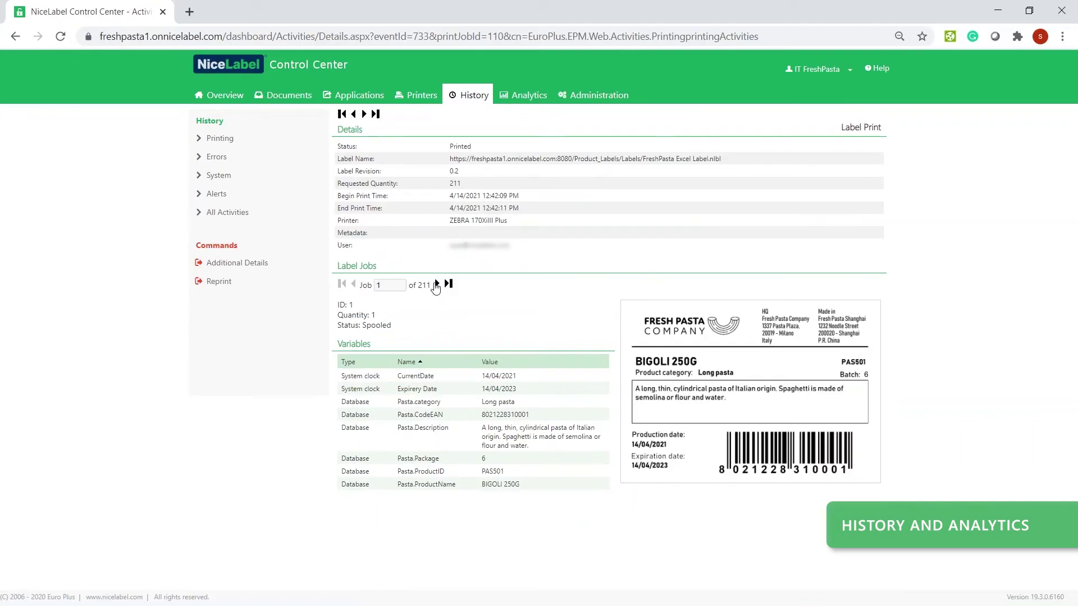
click(437, 285)
click(437, 285)
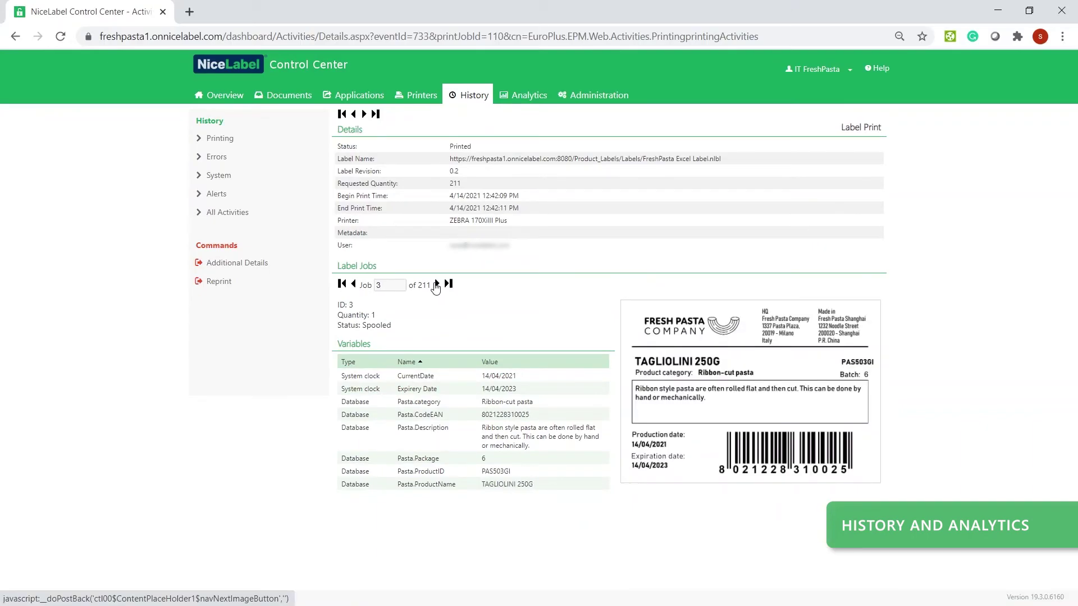
click(533, 96)
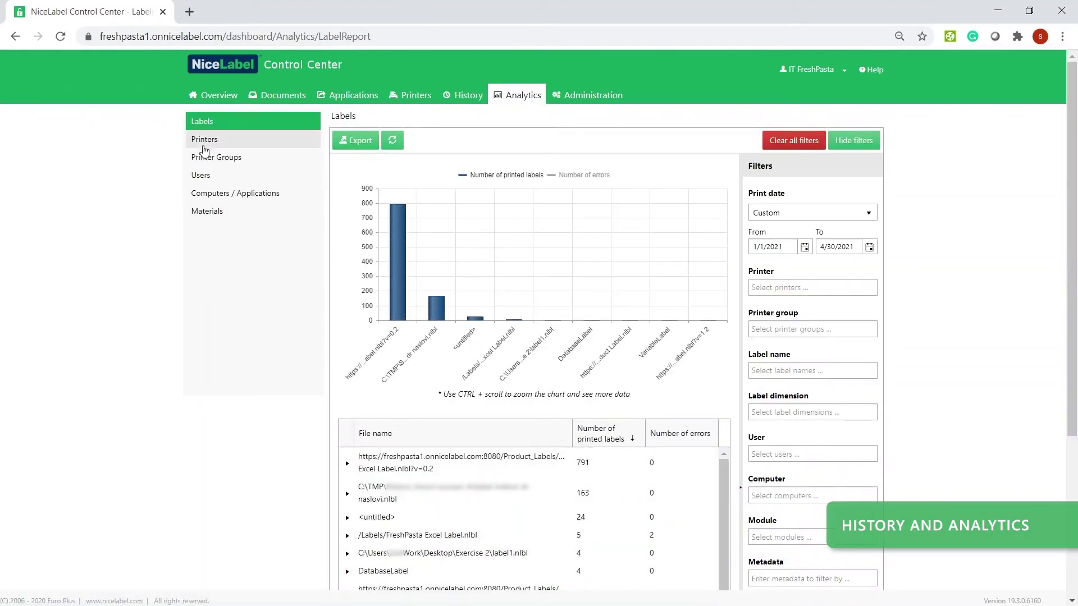
click(204, 148)
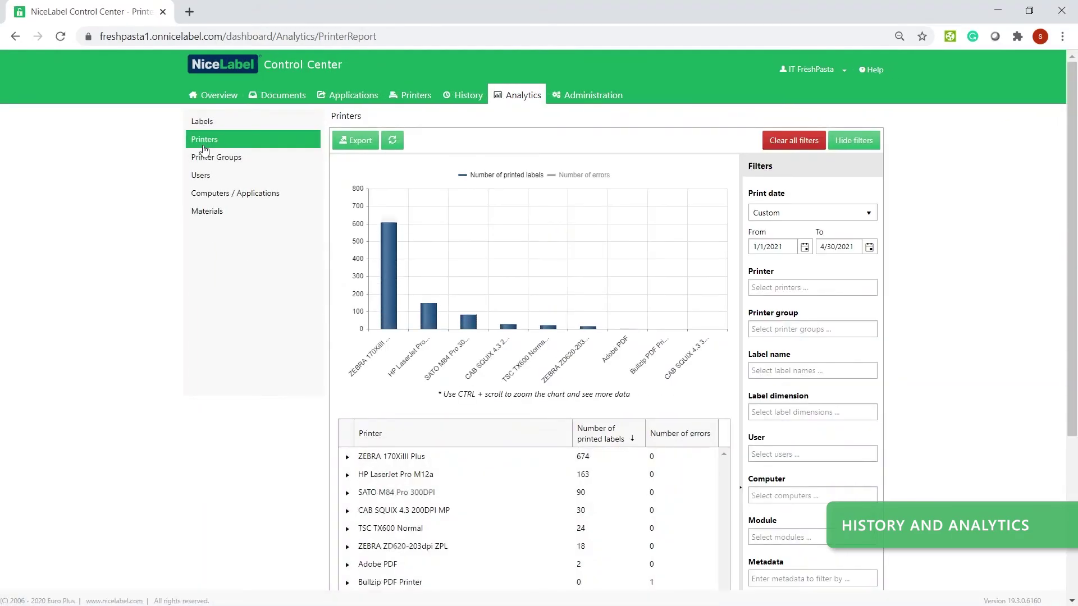